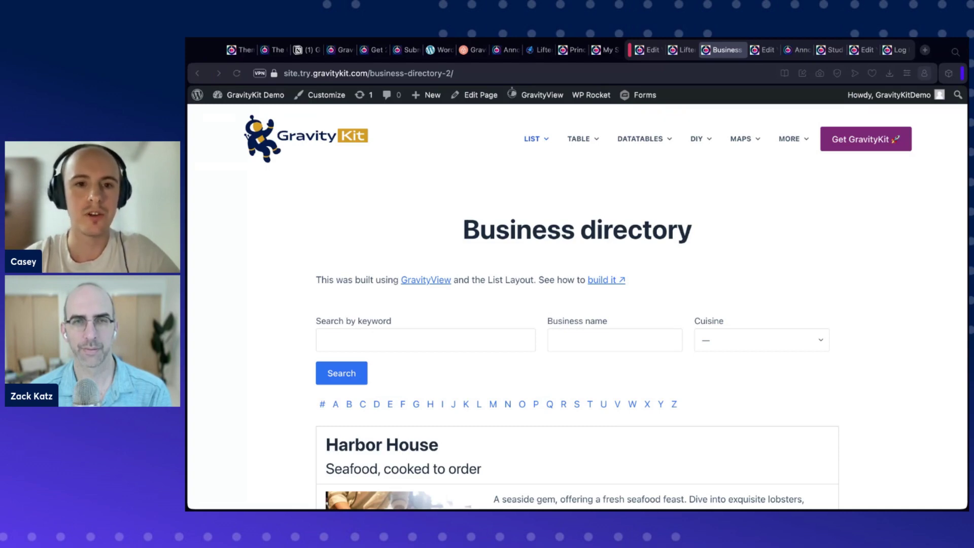
Step: Examine the public Business directory page, including its search fields and restaurant listings
scroll(544, 213, down, 2)
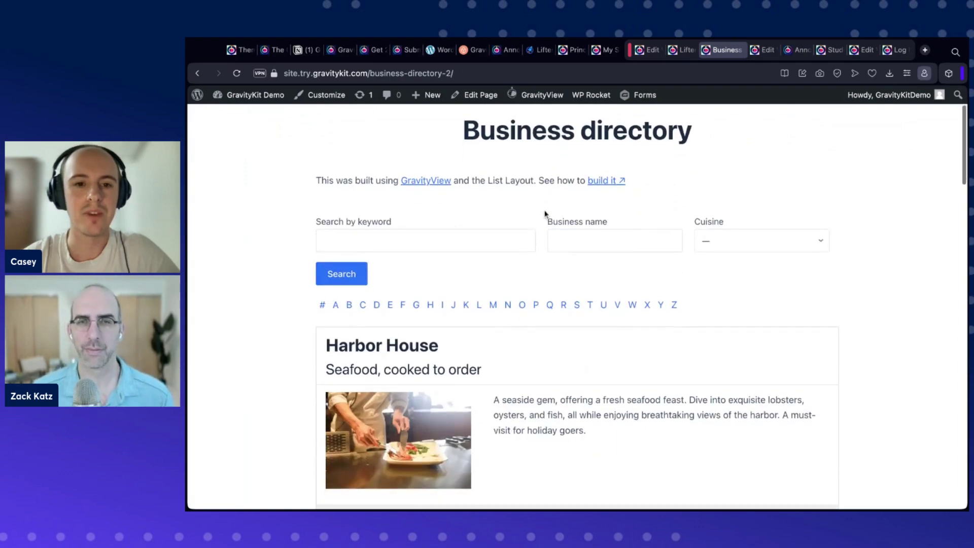
scroll(583, 234, down, 6)
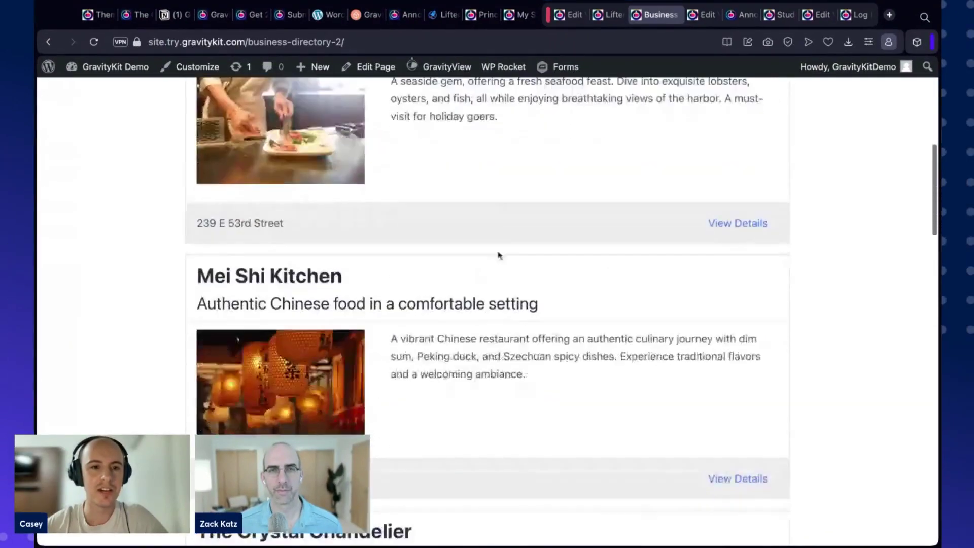
scroll(502, 254, down, 4)
scroll(512, 250, up, 11)
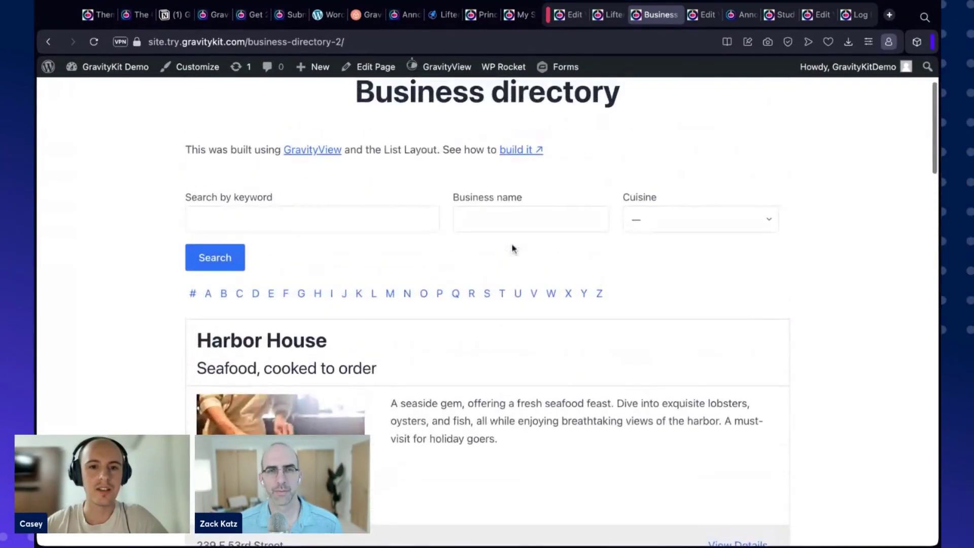
scroll(527, 259, down, 1)
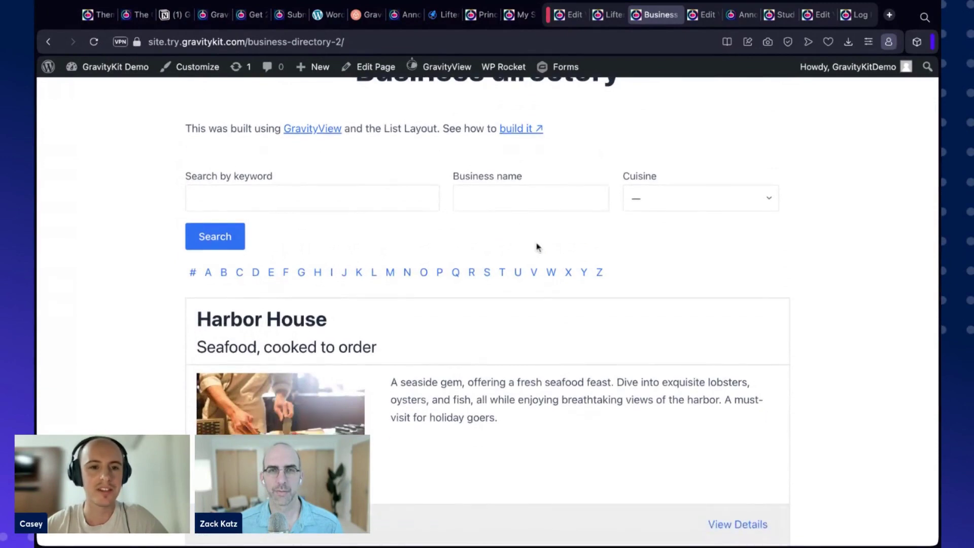
scroll(523, 246, down, 6)
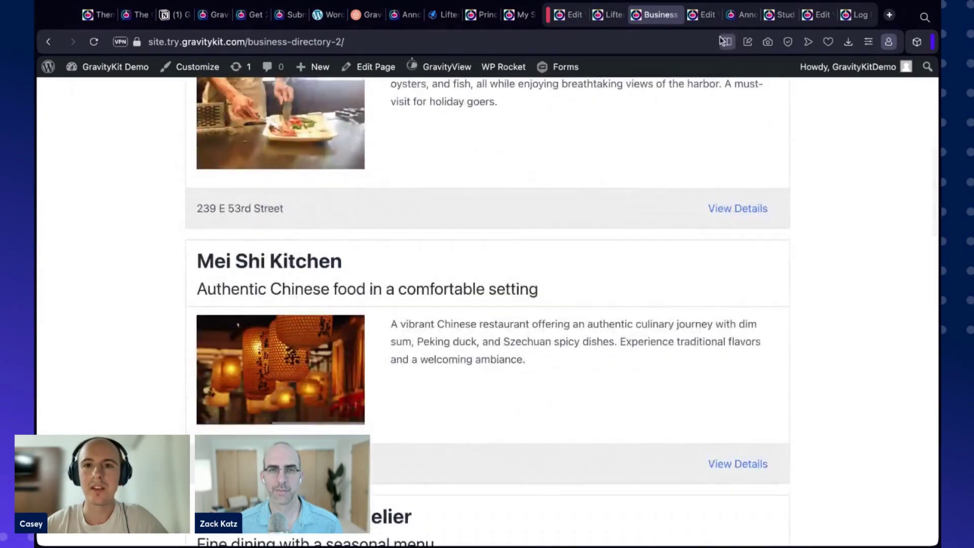
Step: Switch to the Business Directory View's edit page and open its Permissions settings
click(705, 15)
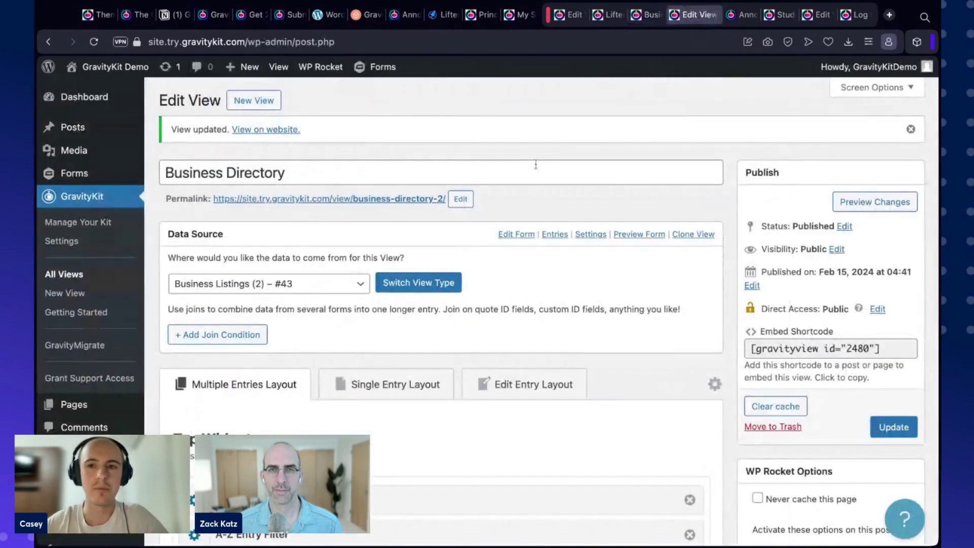
scroll(601, 223, down, 1)
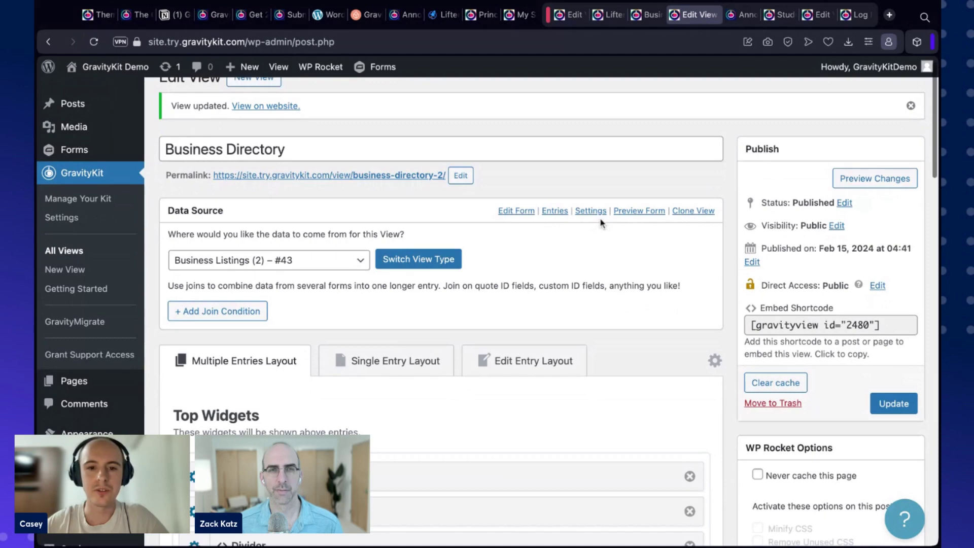
scroll(601, 224, down, 15)
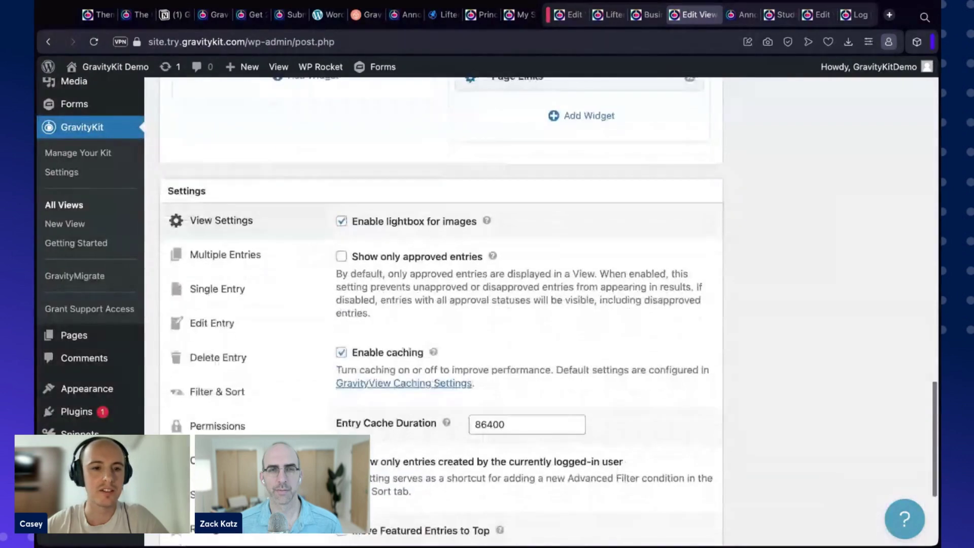
scroll(289, 278, down, 1)
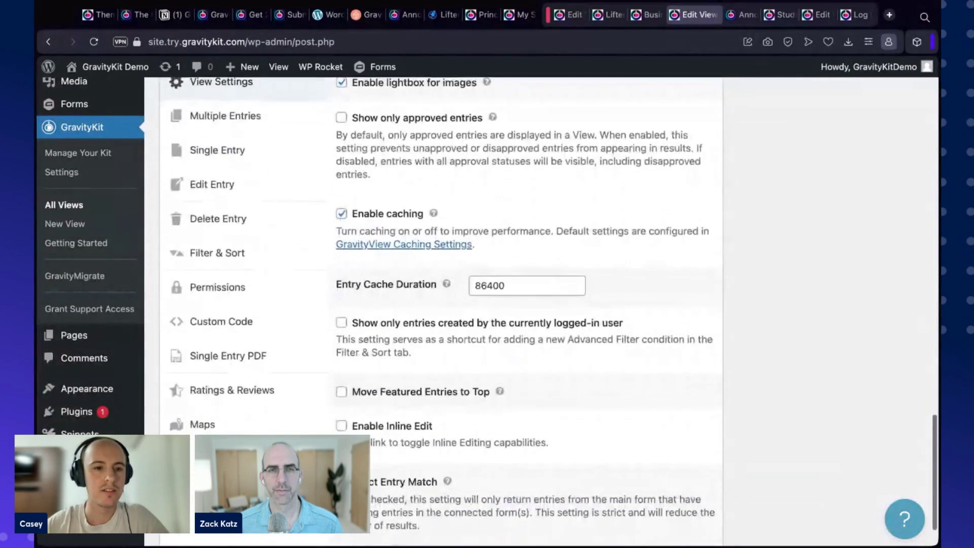
click(257, 288)
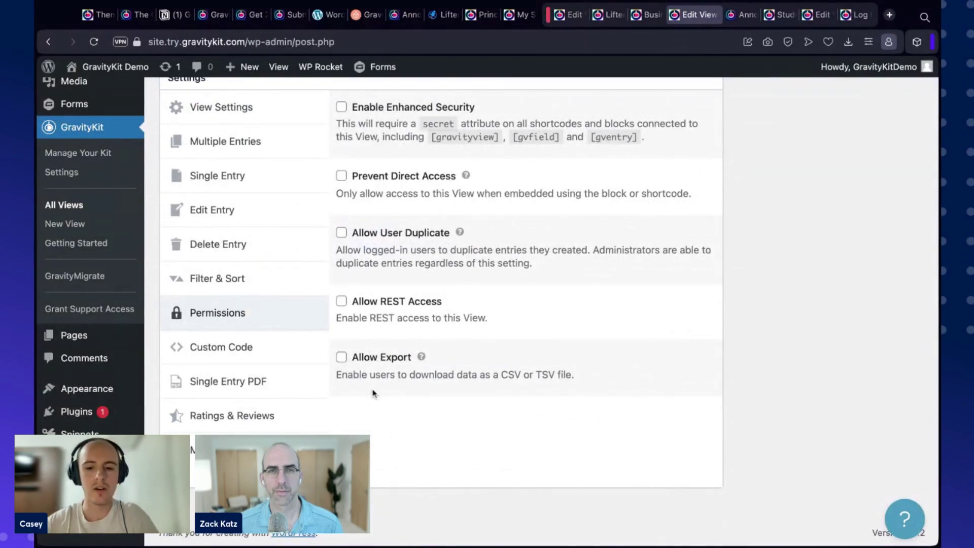
Step: Enable Allow Export and Show All In File in the View's permissions
key(super+plus)
key(super+plus)
scroll(457, 345, down, 4)
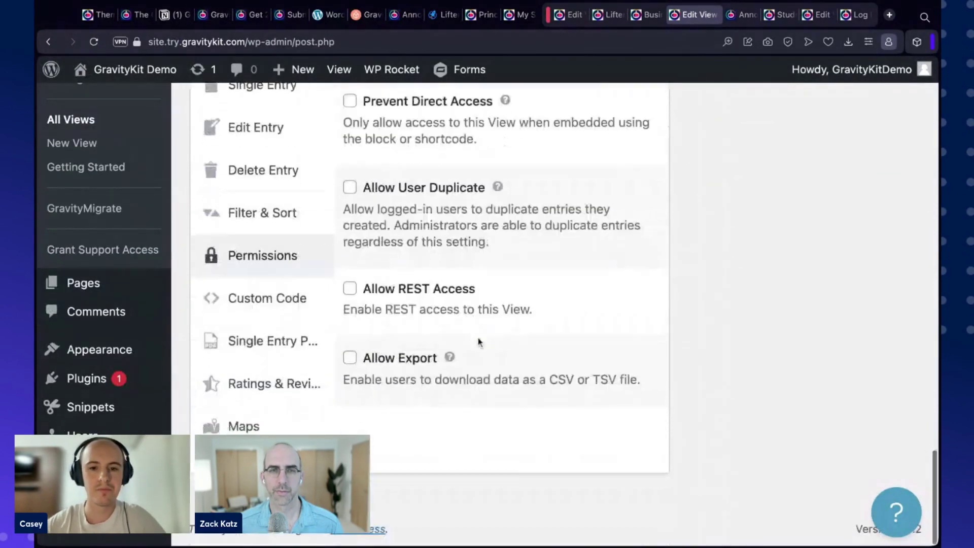
click(412, 363)
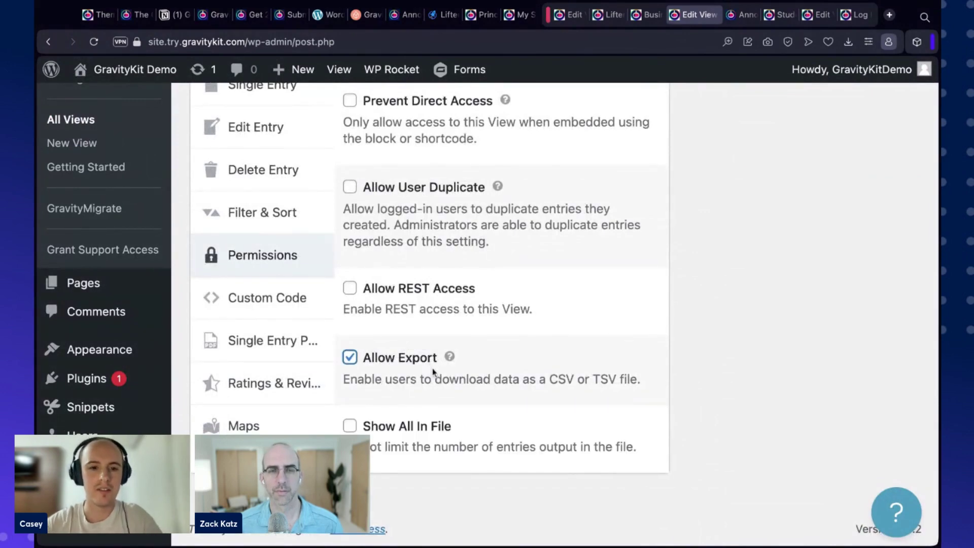
key(super+minus)
mouse_move(434, 372)
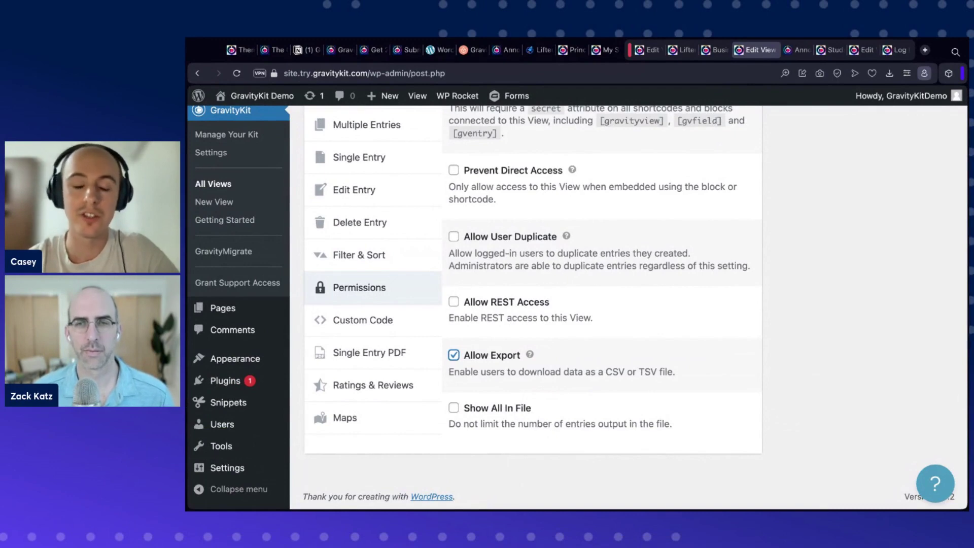
click(476, 411)
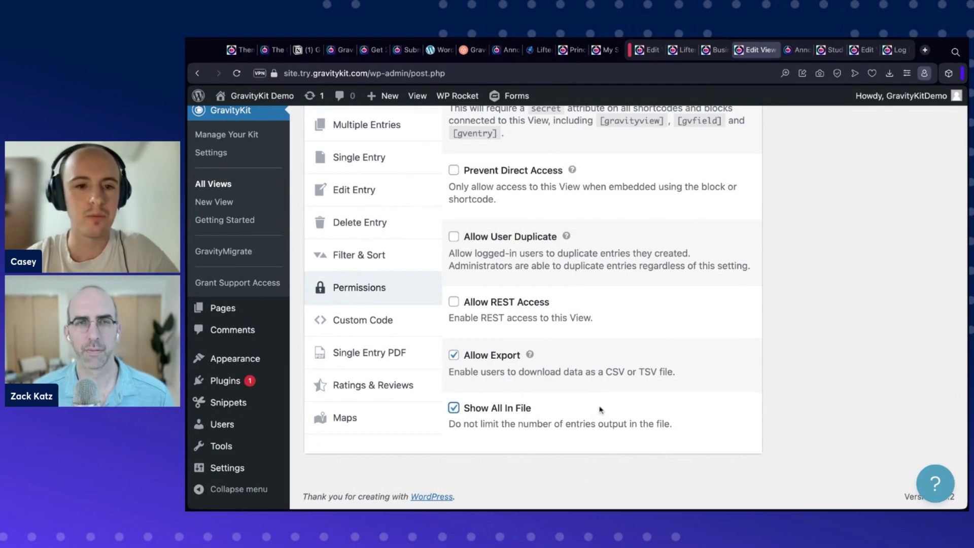
Step: Add an Export Link widget to the full-width Top Widgets area of the Multiple Entries Layout
scroll(652, 403, up, 3)
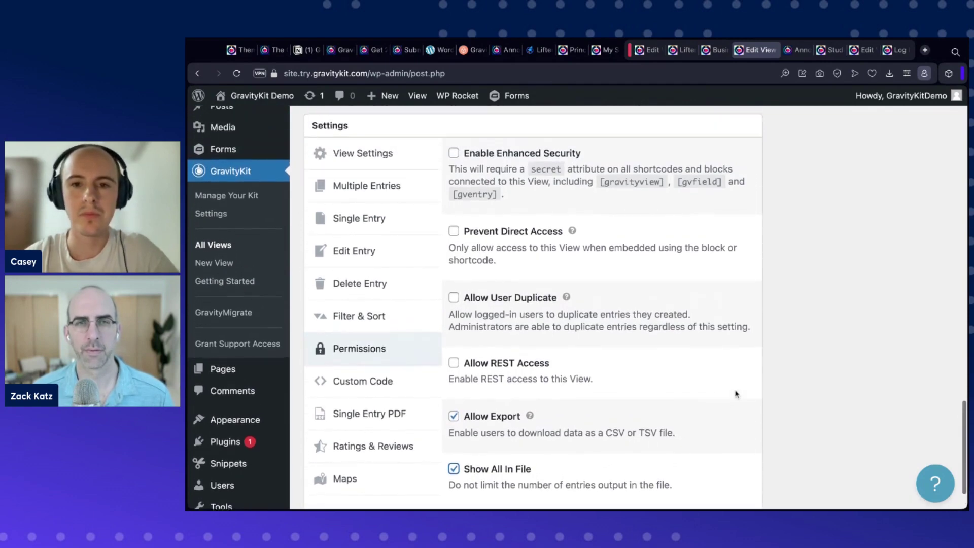
scroll(746, 392, up, 10)
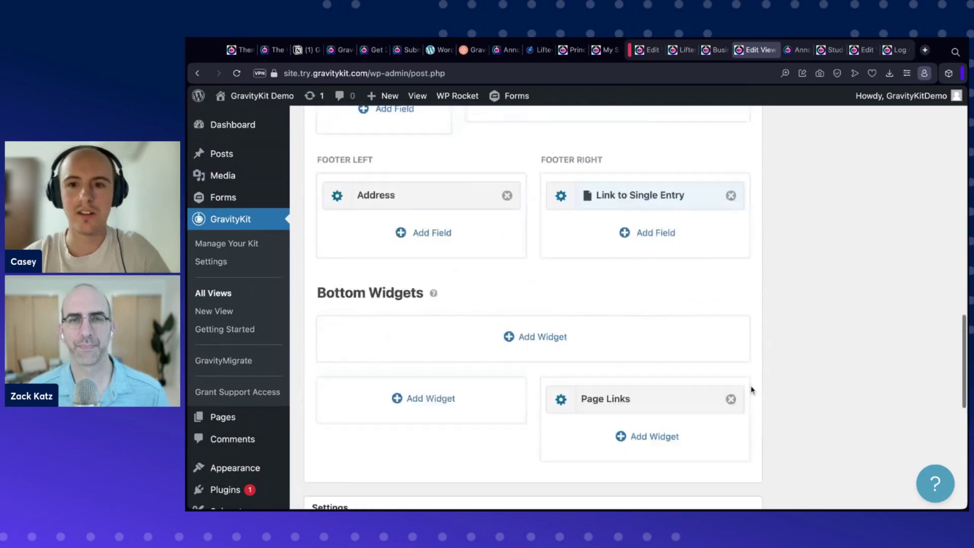
scroll(752, 390, up, 15)
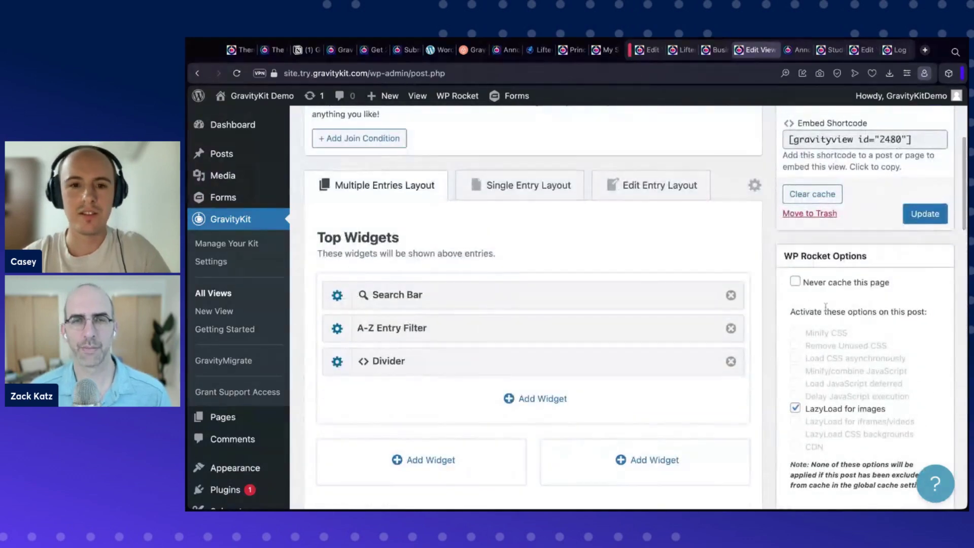
scroll(826, 307, up, 1)
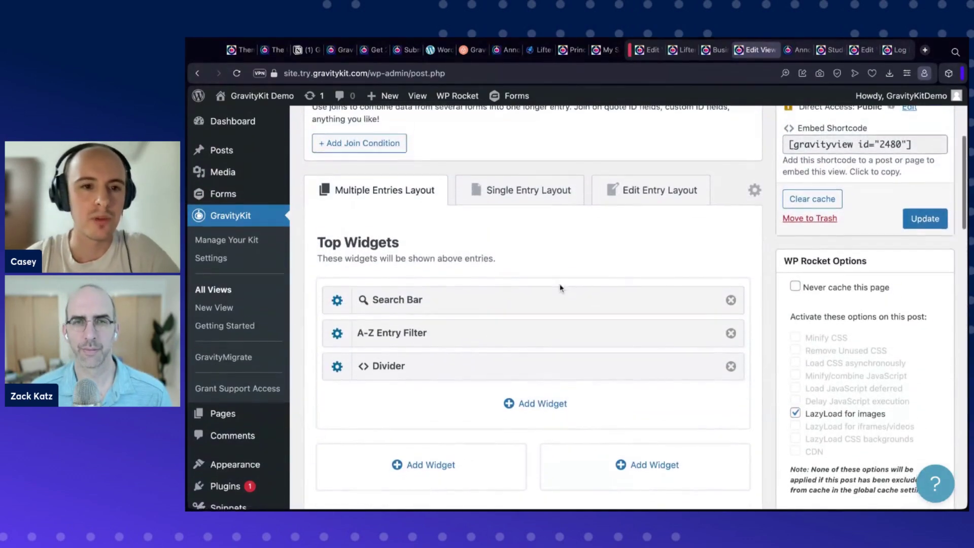
scroll(560, 288, down, 1)
scroll(559, 285, down, 1)
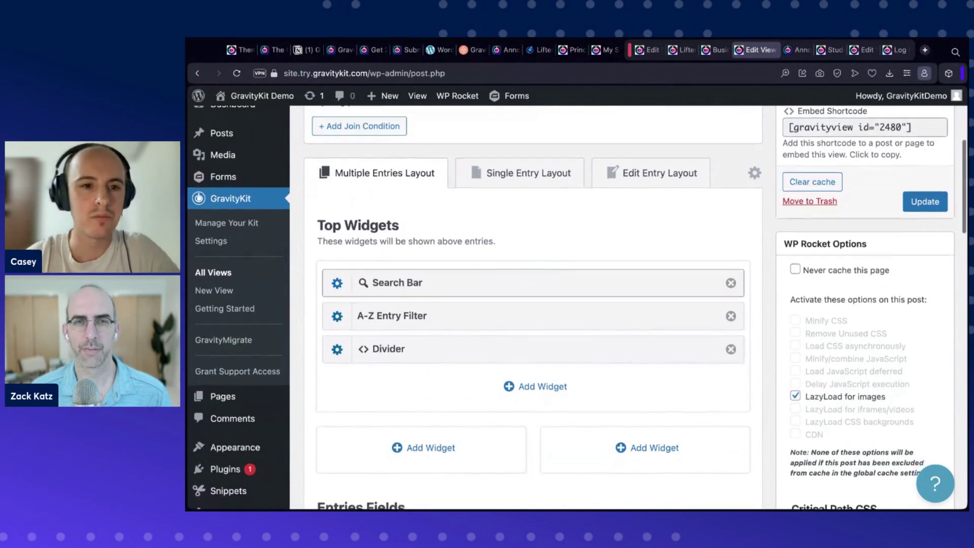
scroll(553, 277, down, 5)
scroll(539, 293, up, 2)
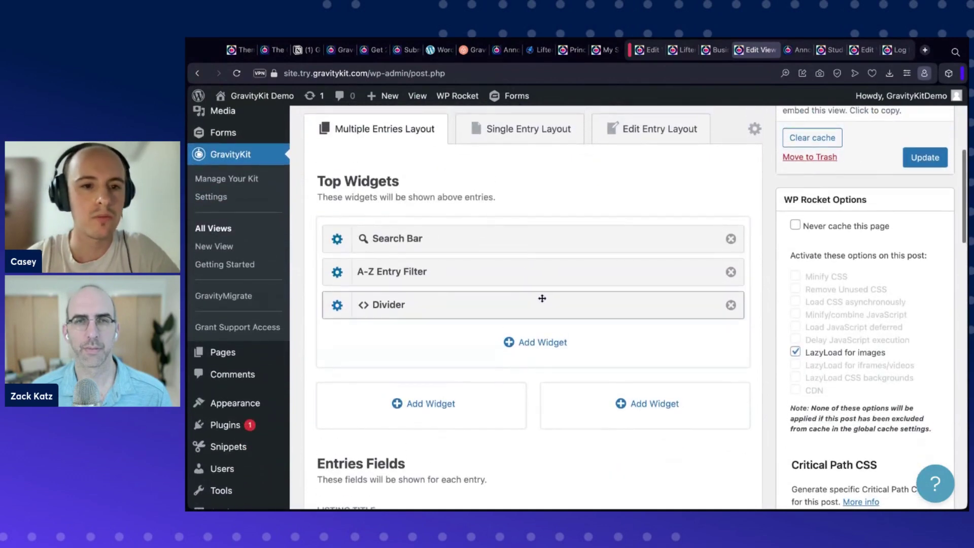
click(539, 342)
scroll(748, 331, down, 5)
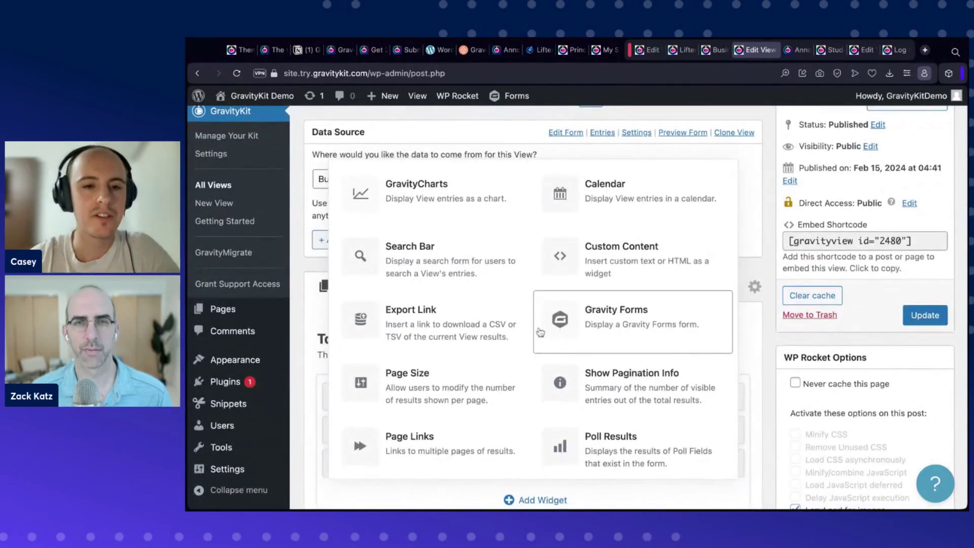
scroll(451, 323, down, 1)
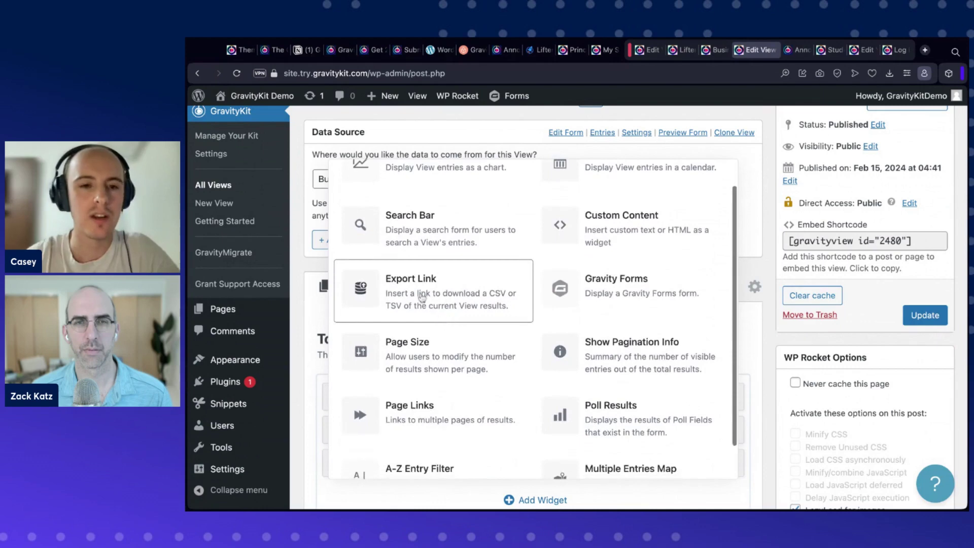
click(446, 299)
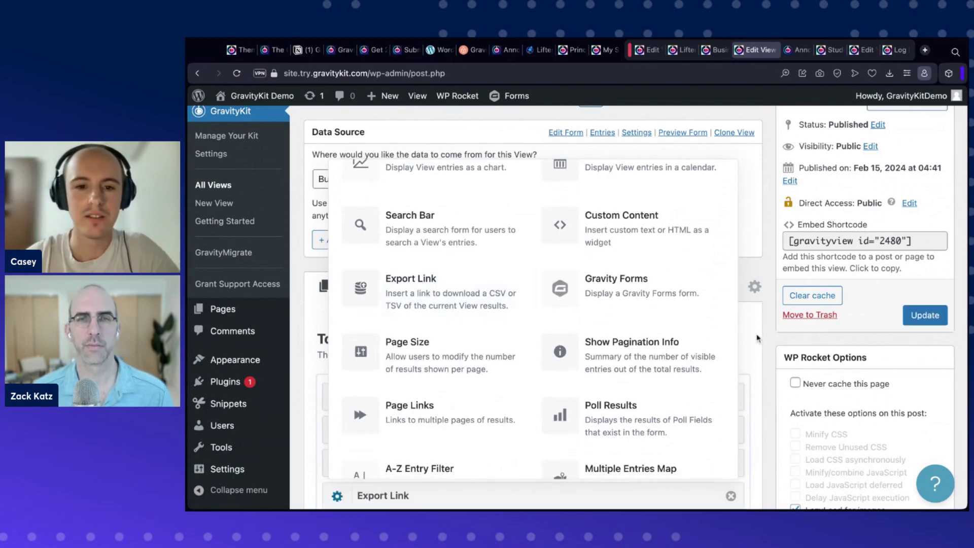
Step: Open the Export Link widget's settings and choose CSV as the export type
scroll(618, 339, down, 3)
scroll(618, 339, down, 1)
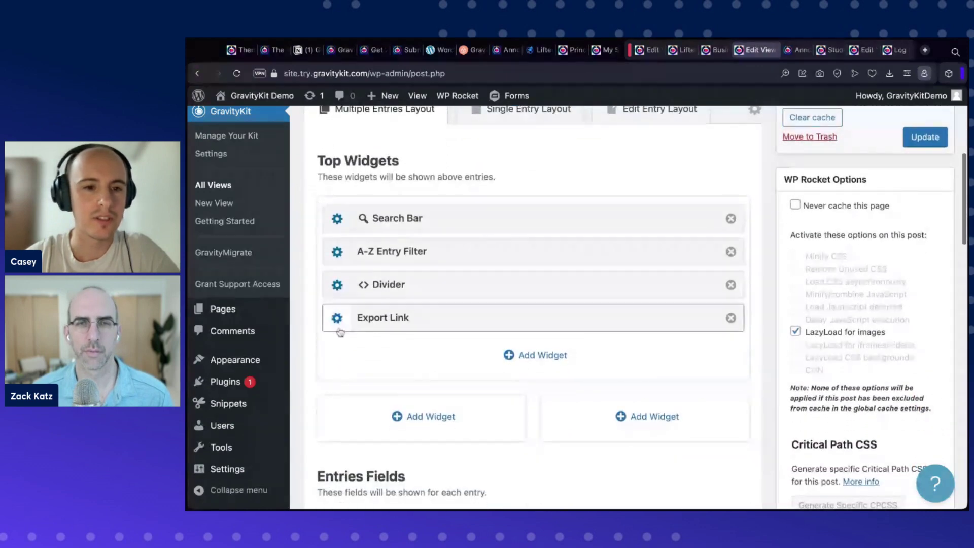
click(337, 319)
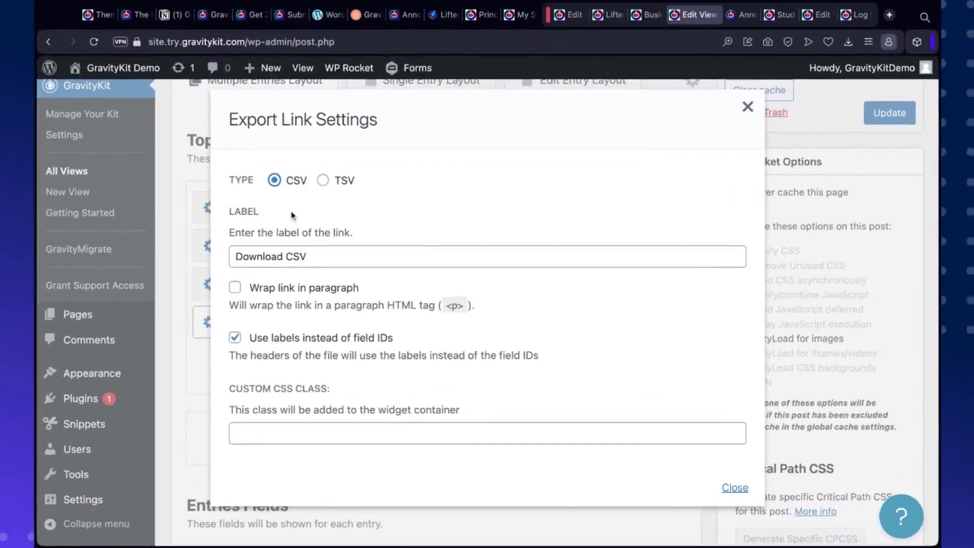
key(super+equal)
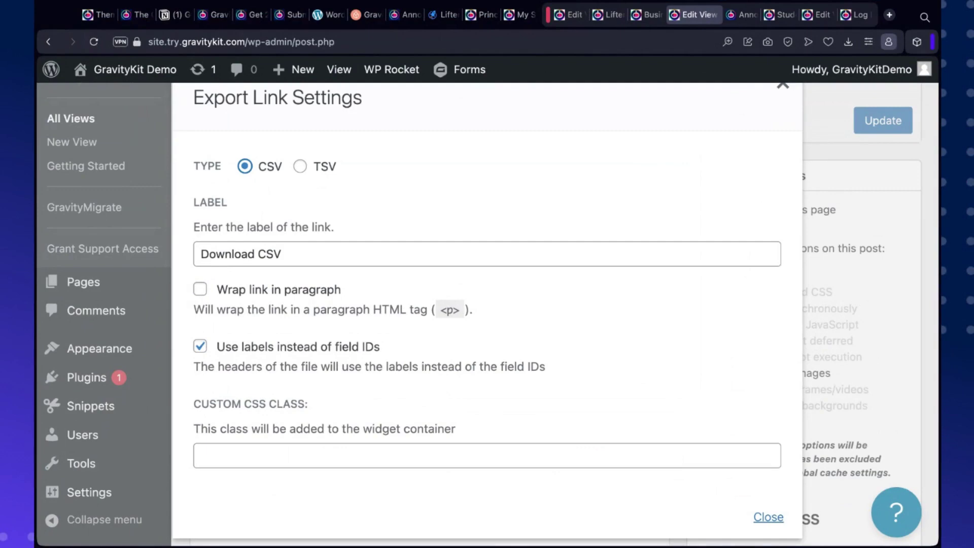
key(super+minus)
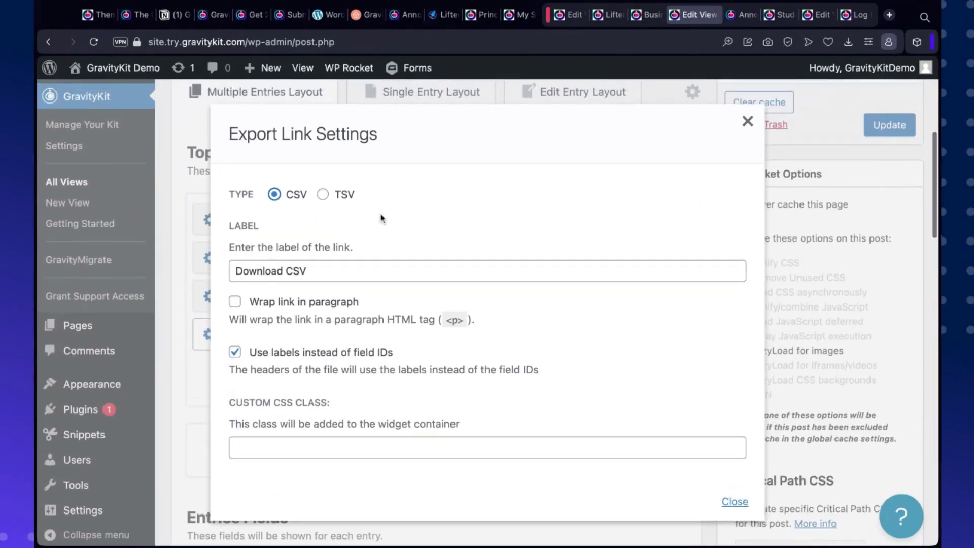
scroll(320, 221, up, 1)
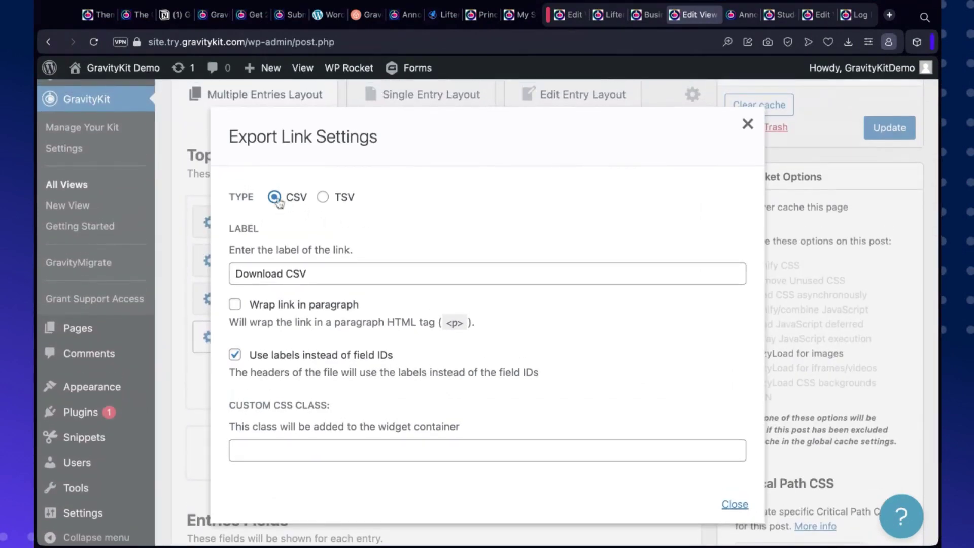
click(323, 198)
click(275, 198)
Step: Label the export link "Download Directory Listings" and wrap the link in a paragraph
scroll(301, 242, down, 3)
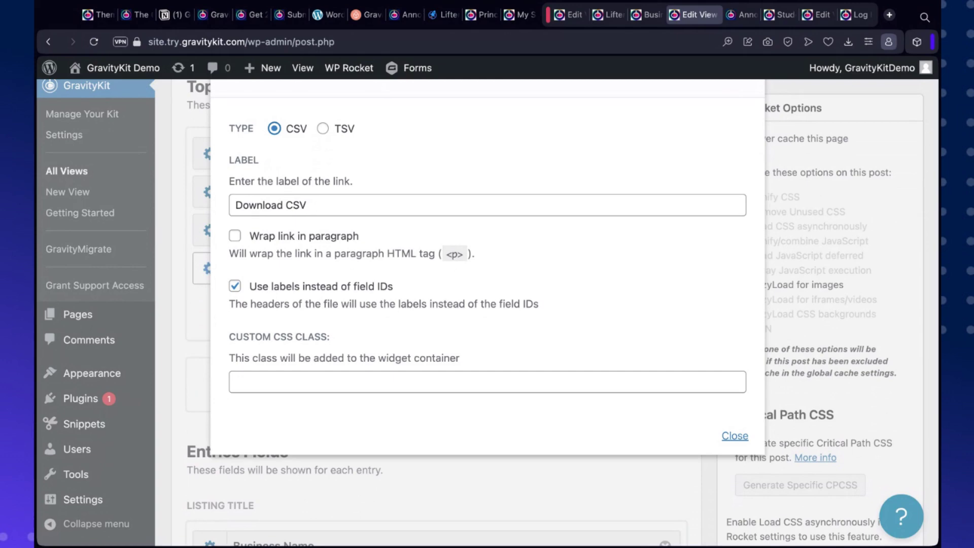
drag(307, 205, 285, 205)
text(D)
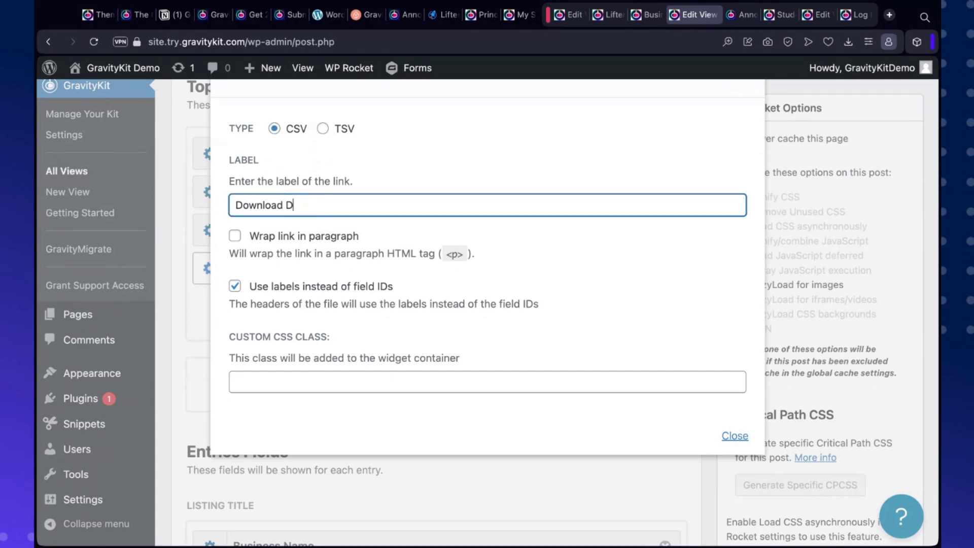
text(irectory Listings)
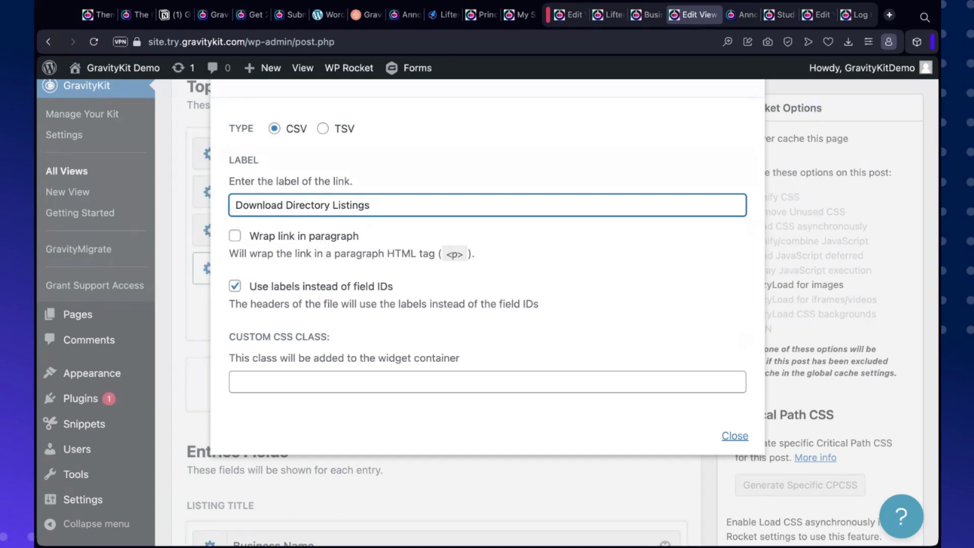
click(261, 237)
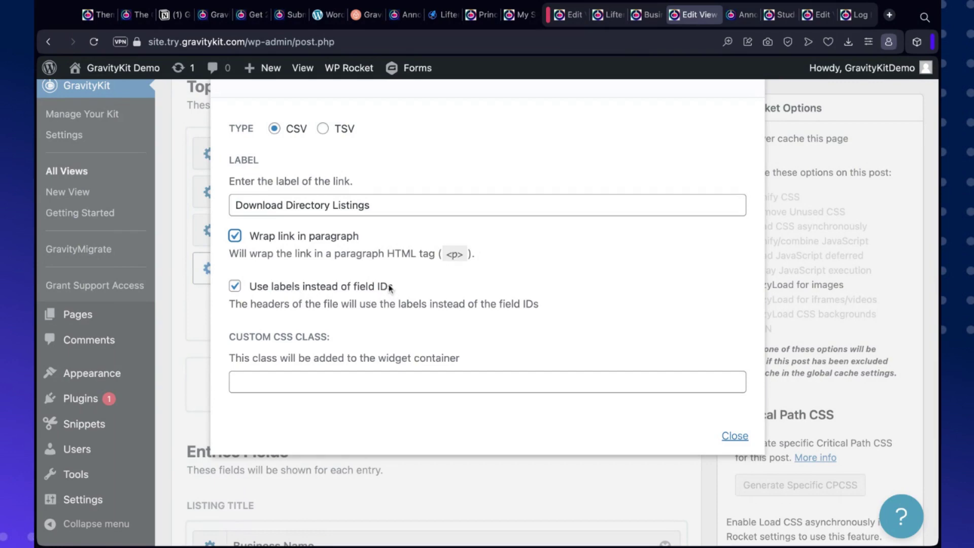
Step: Close the Export Link settings and update the Business Directory View
scroll(396, 305, up, 4)
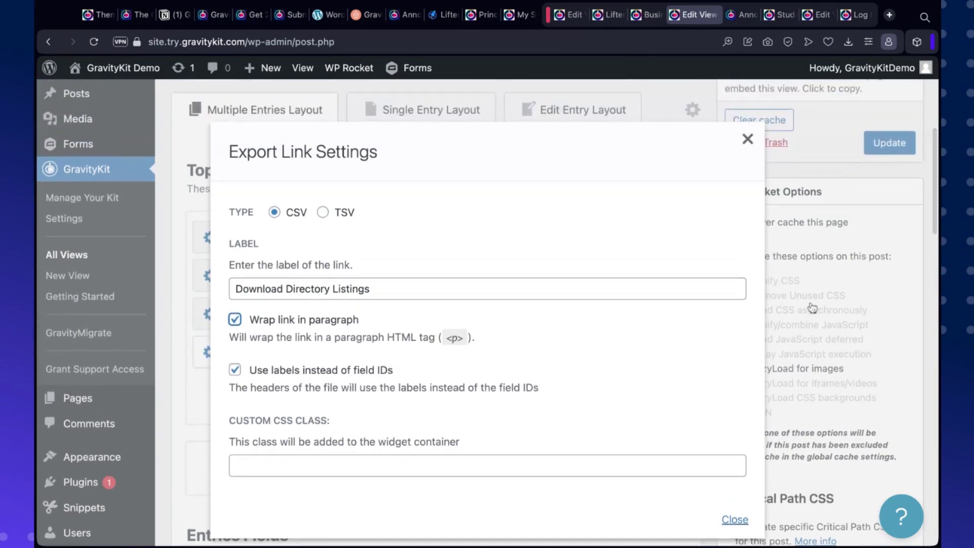
click(812, 307)
scroll(763, 272, up, 2)
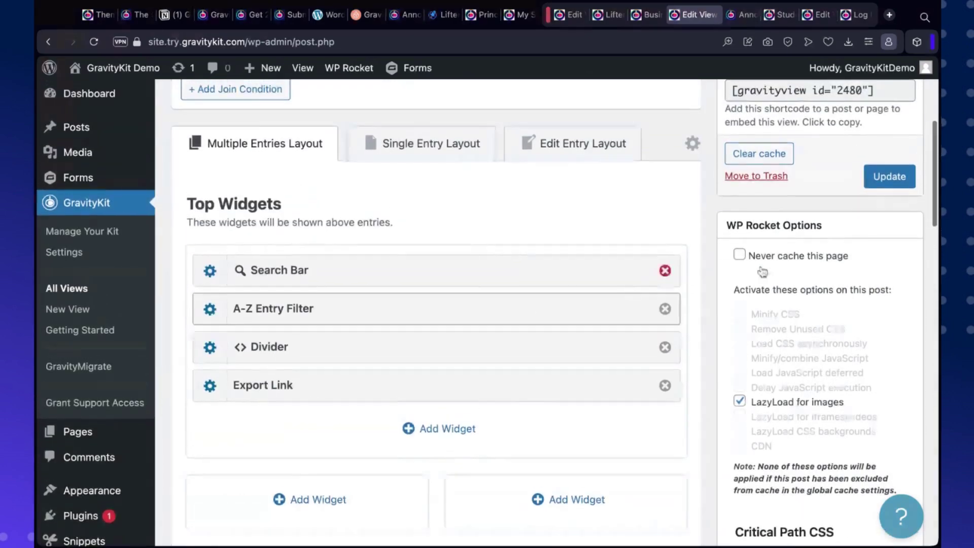
click(891, 183)
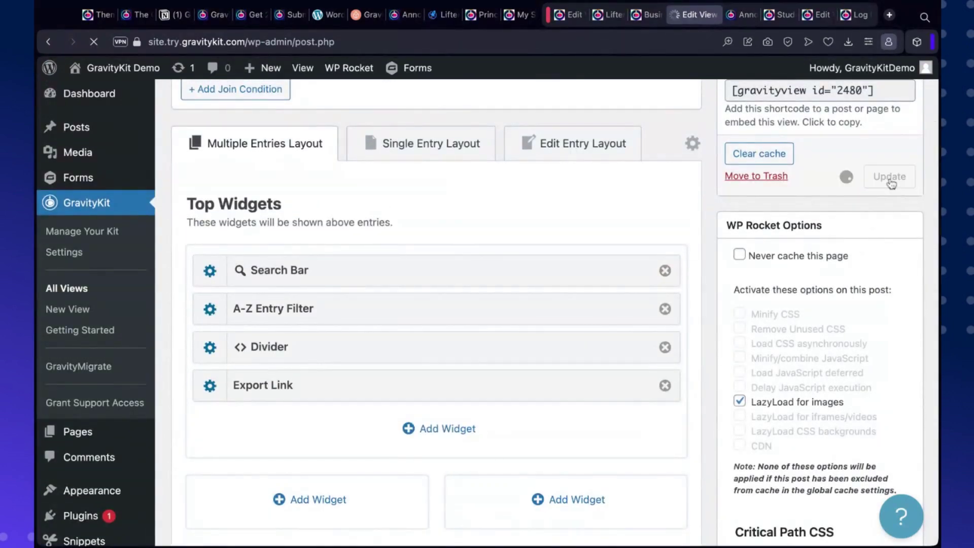
Step: Reload the live Business Directory page and examine the Download Directory Listings link above the entries
key(super+minus)
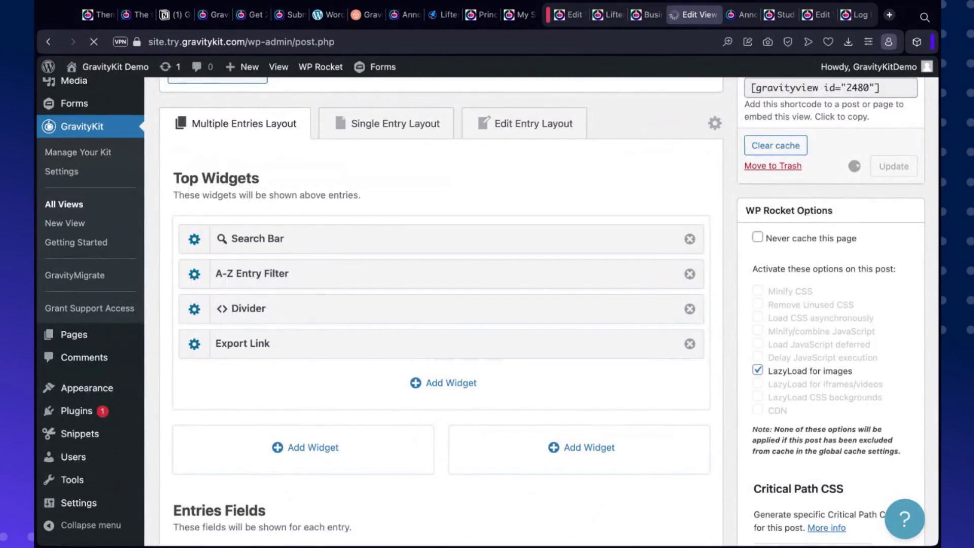
click(651, 17)
click(483, 34)
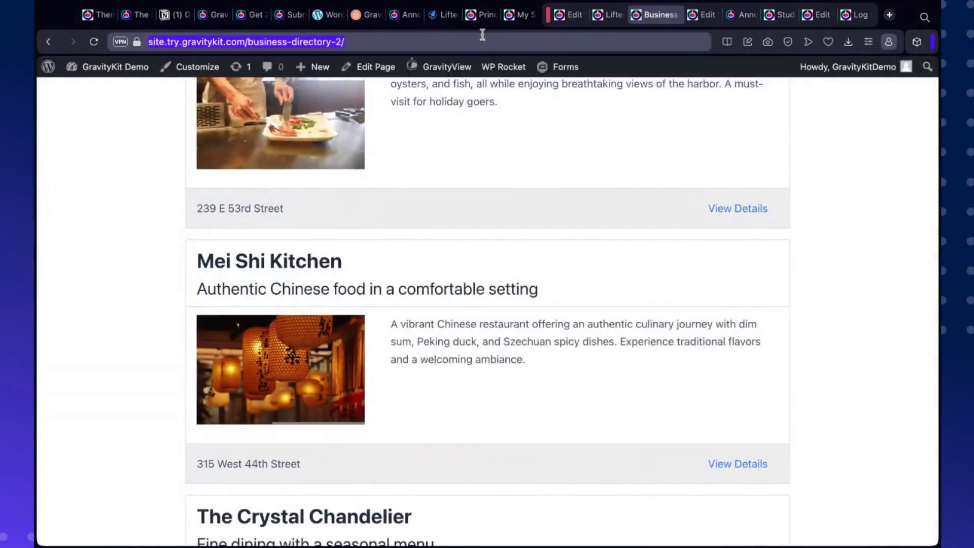
key(Return)
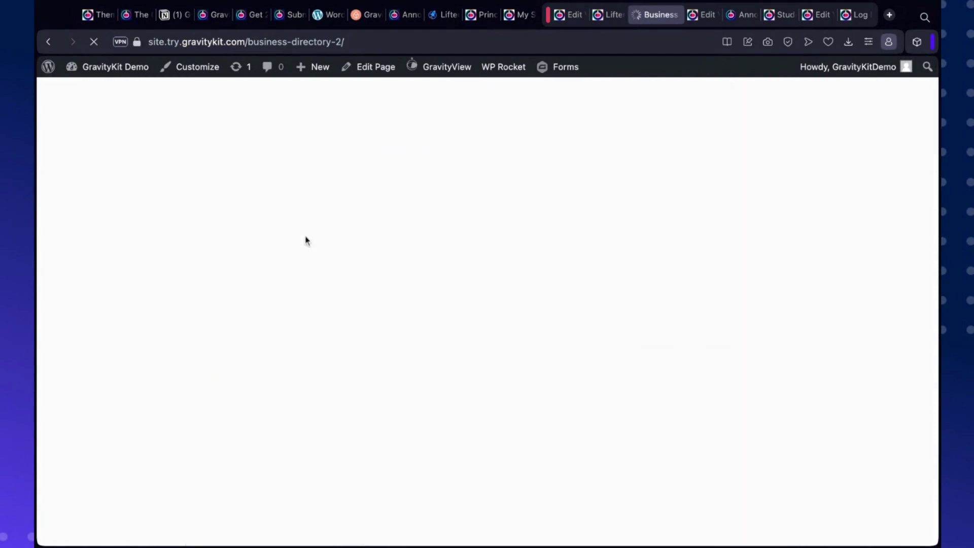
scroll(470, 200, down, 5)
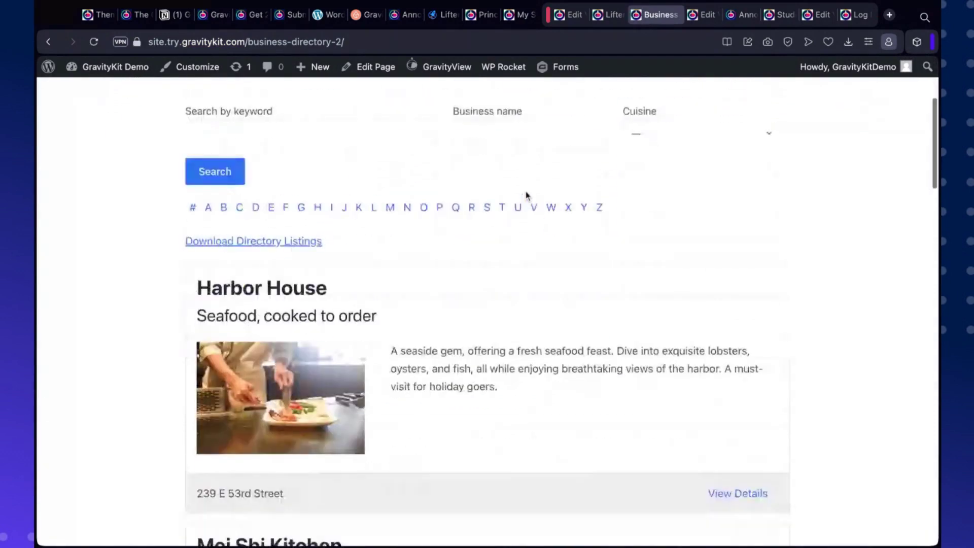
scroll(529, 193, down, 1)
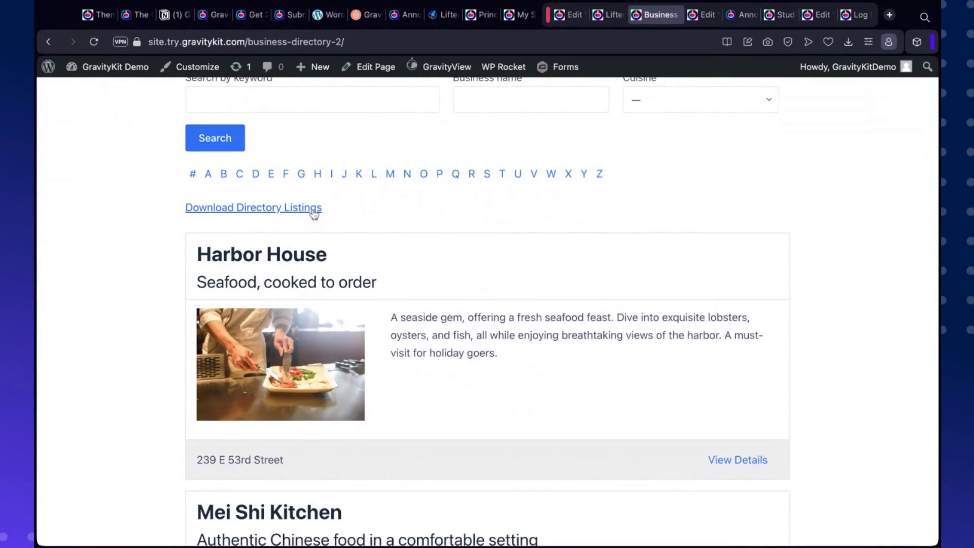
scroll(314, 213, up, 1)
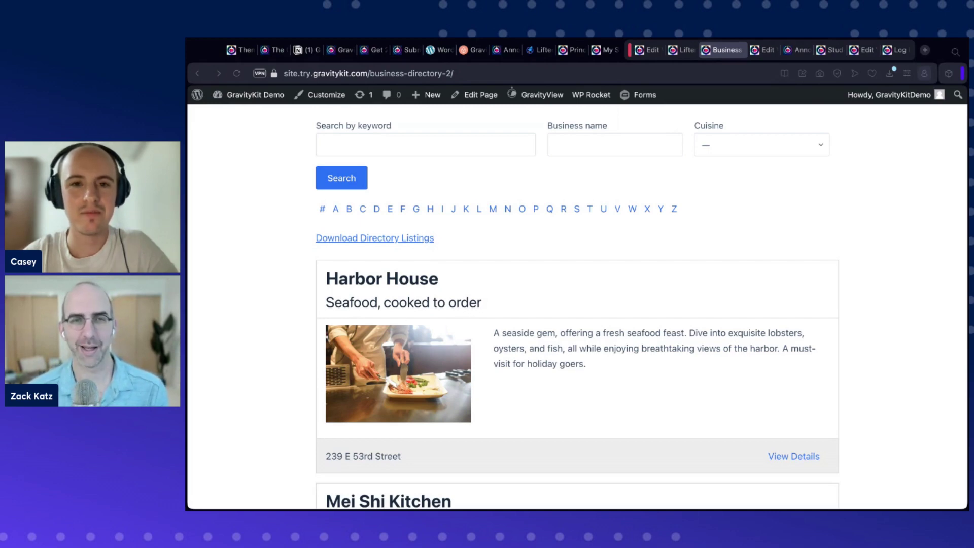
click(293, 260)
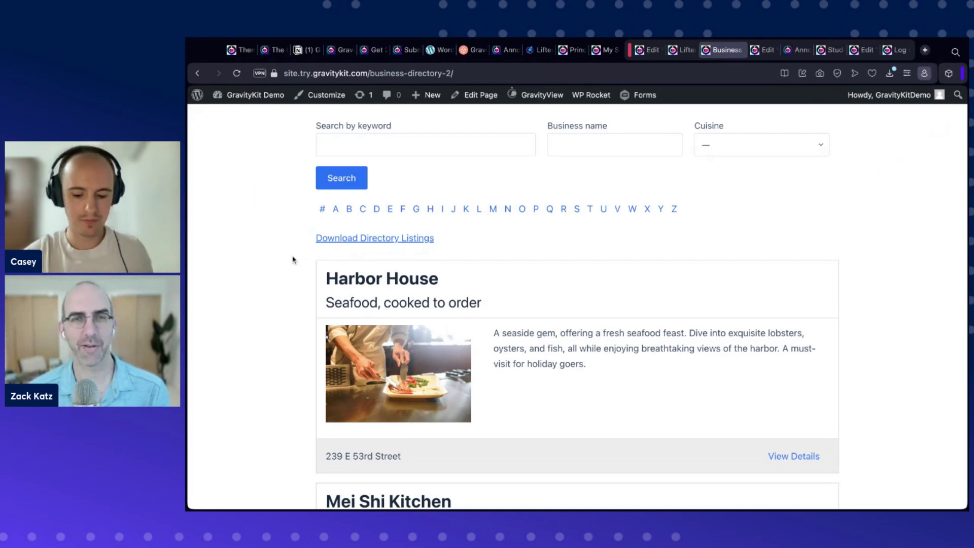
key(super+plus)
key(super+plus)
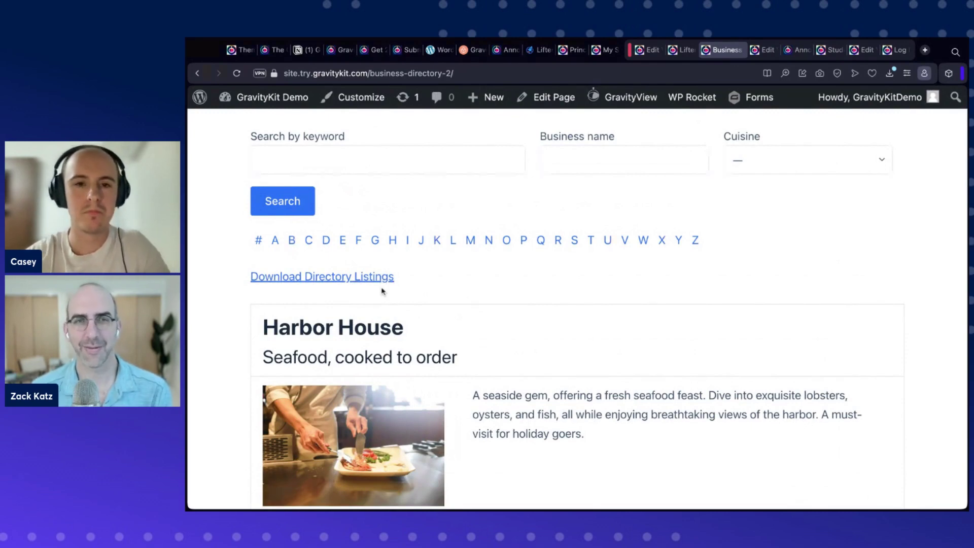
key(super+minus)
key(super+minus)
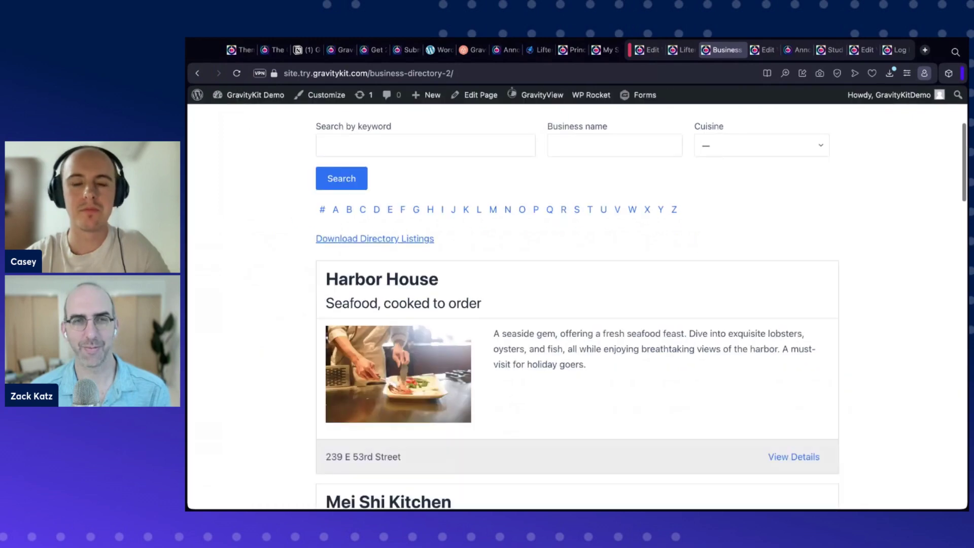